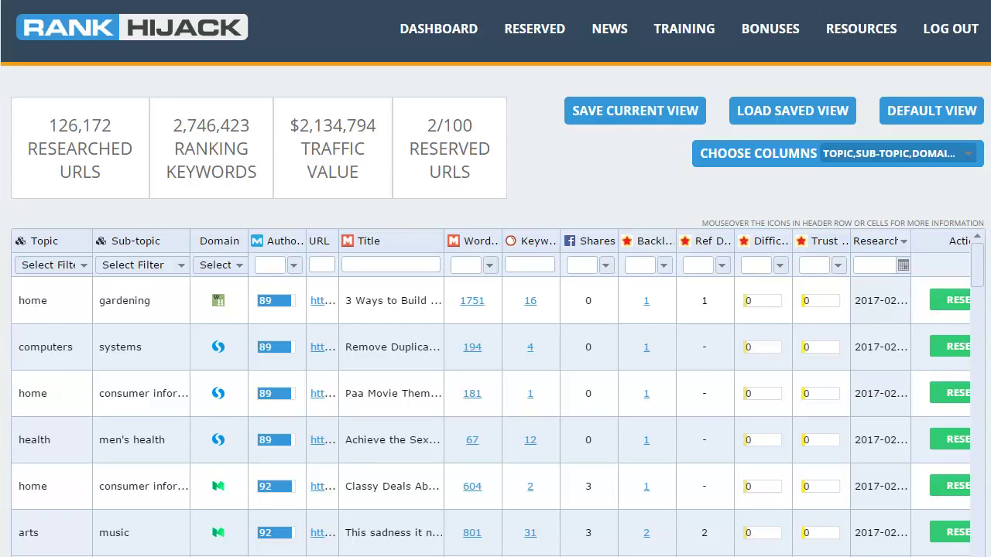
- Examine which columns can be chosen for display in the URL table
click(967, 156)
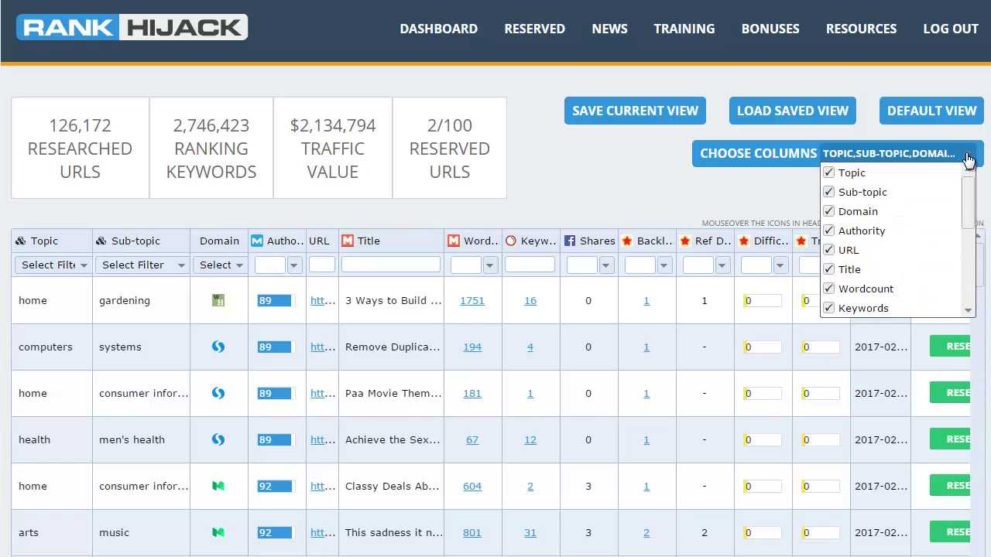
click(748, 197)
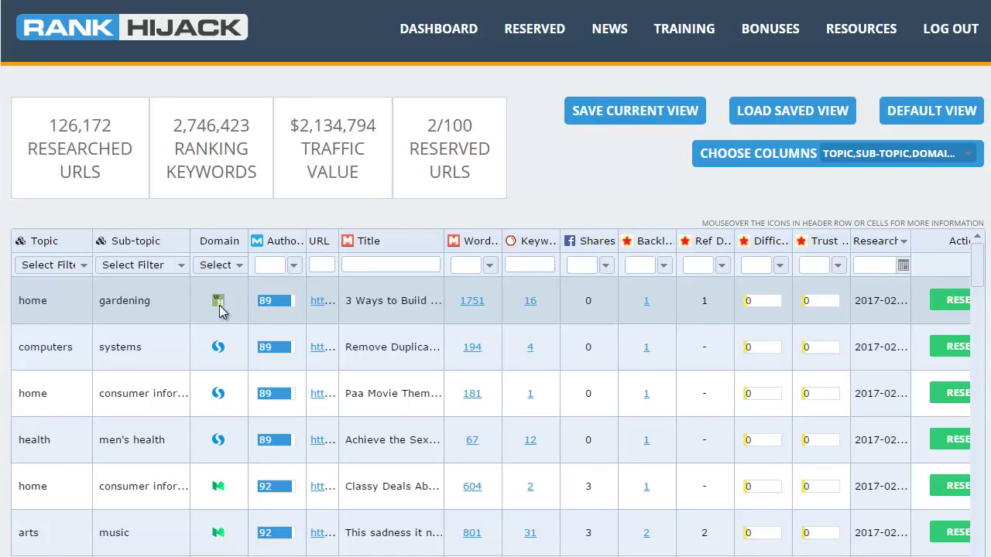
- Download the keyword list of the first gardening article, open the text file to review the keywords, and close it
mouse_move(220, 311)
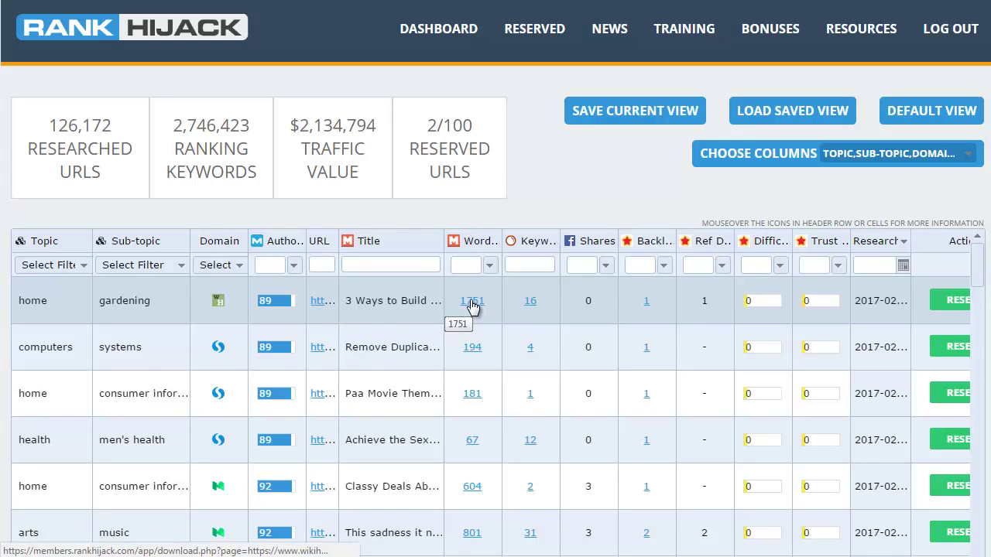
click(531, 305)
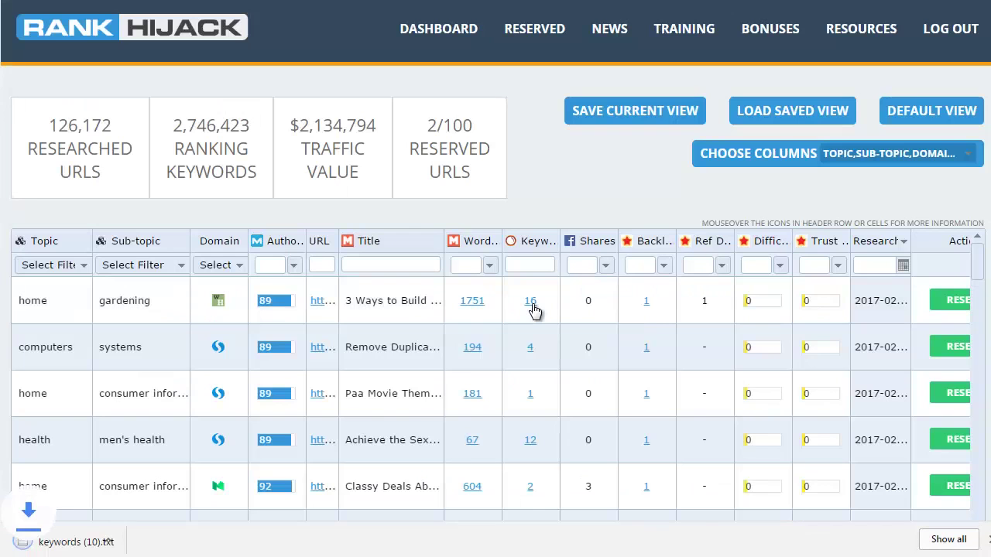
click(161, 541)
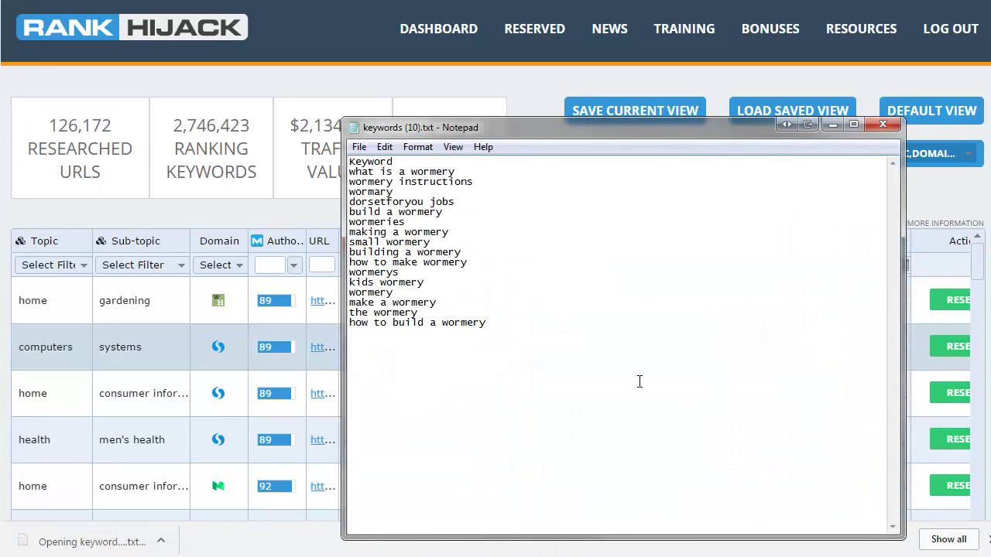
drag(898, 537, 684, 475)
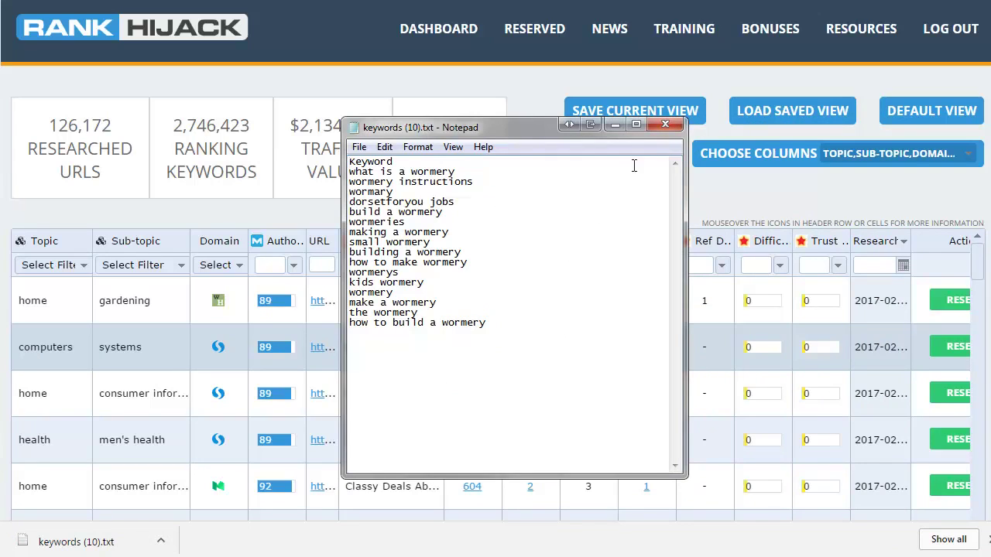
click(659, 126)
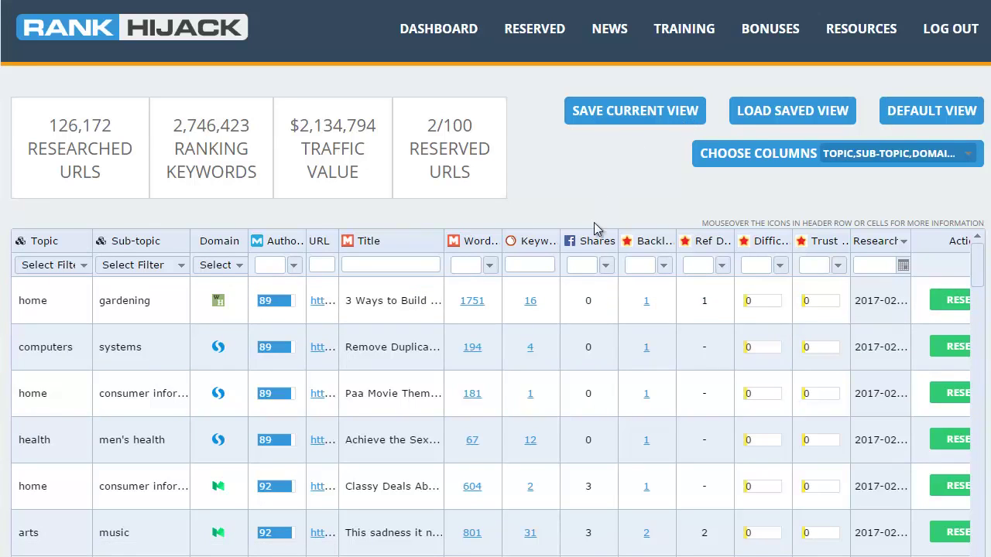
- Read the explanations attached to the Shares, Difficulty, Trust and referring domains column headers
mouse_move(572, 245)
mouse_move(744, 244)
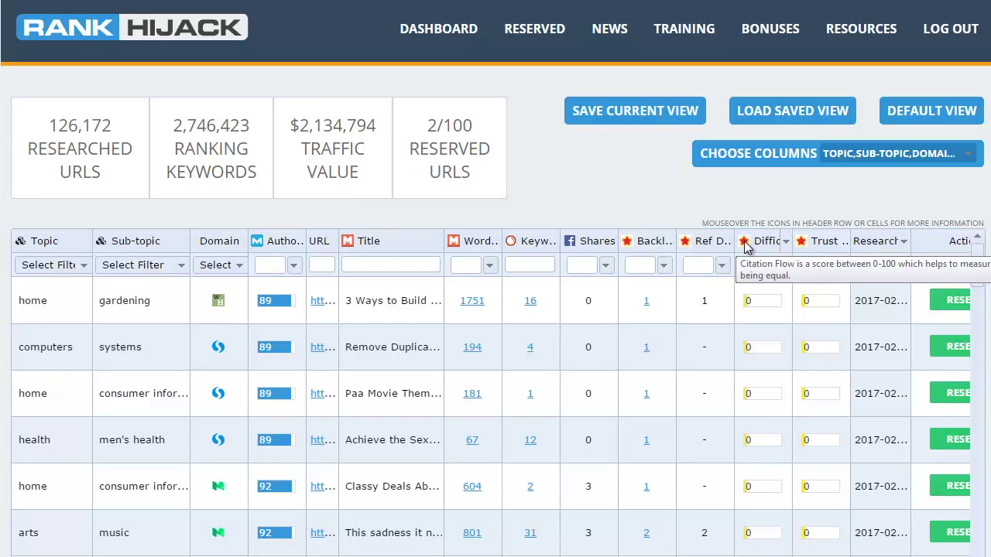
mouse_move(803, 245)
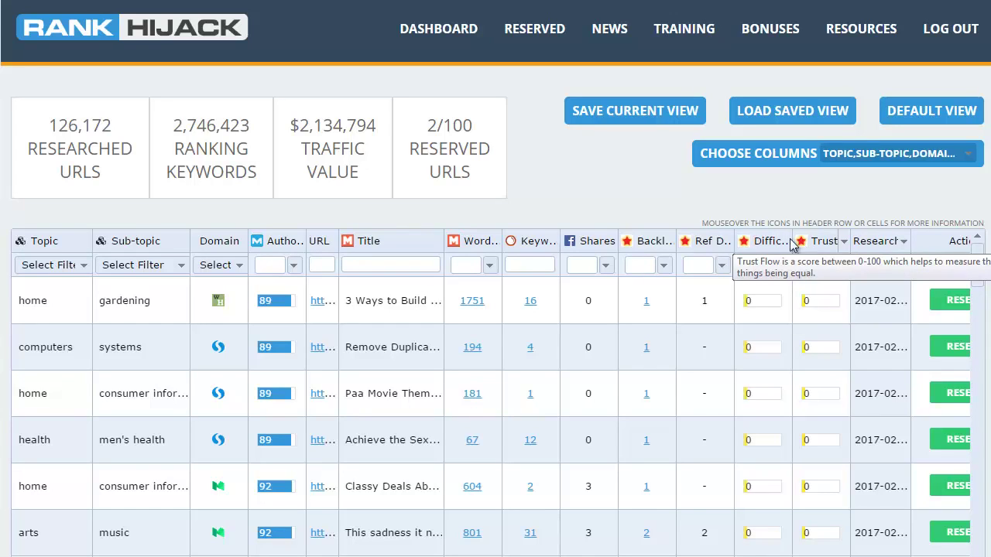
mouse_move(689, 244)
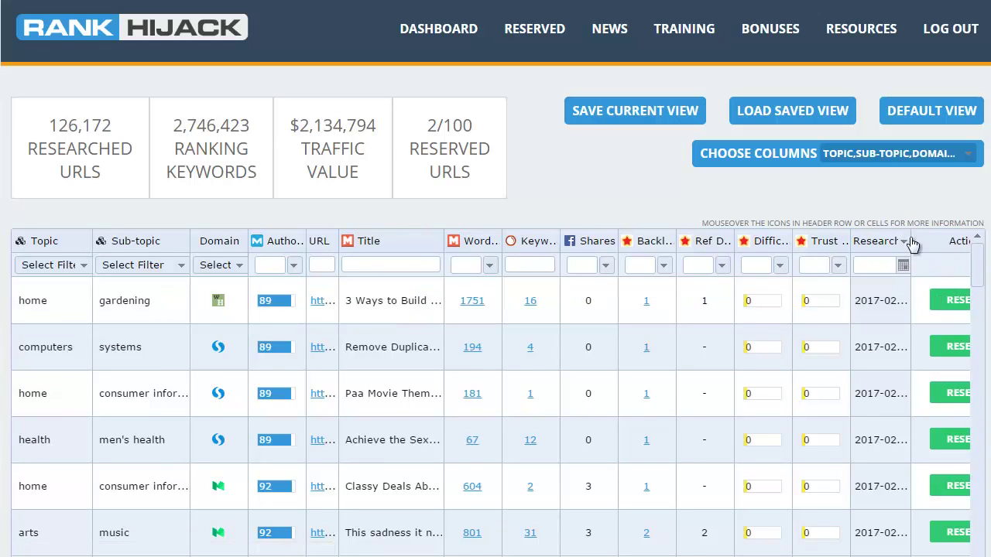
- Narrow the research date column and filter the Backlinks column to values less than 5
drag(910, 236, 885, 242)
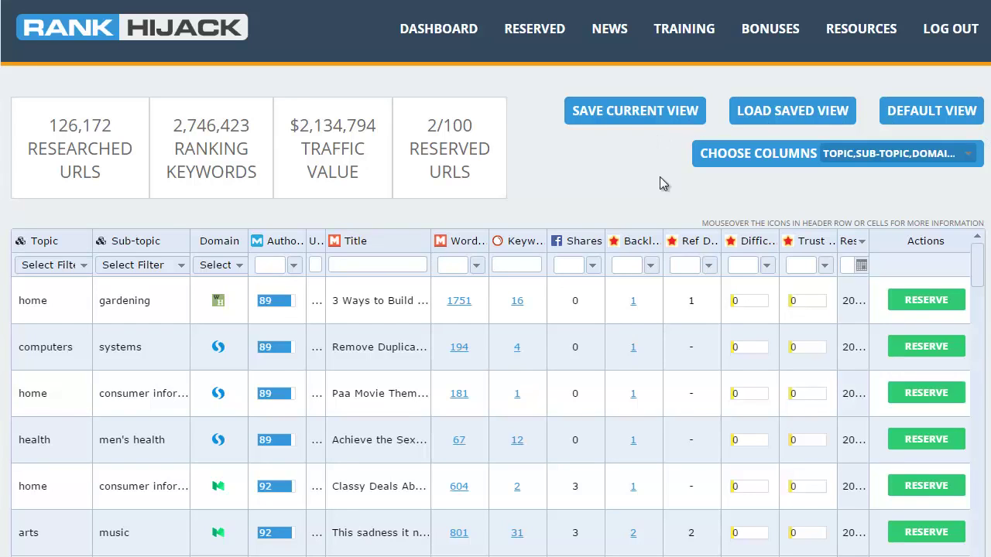
click(651, 265)
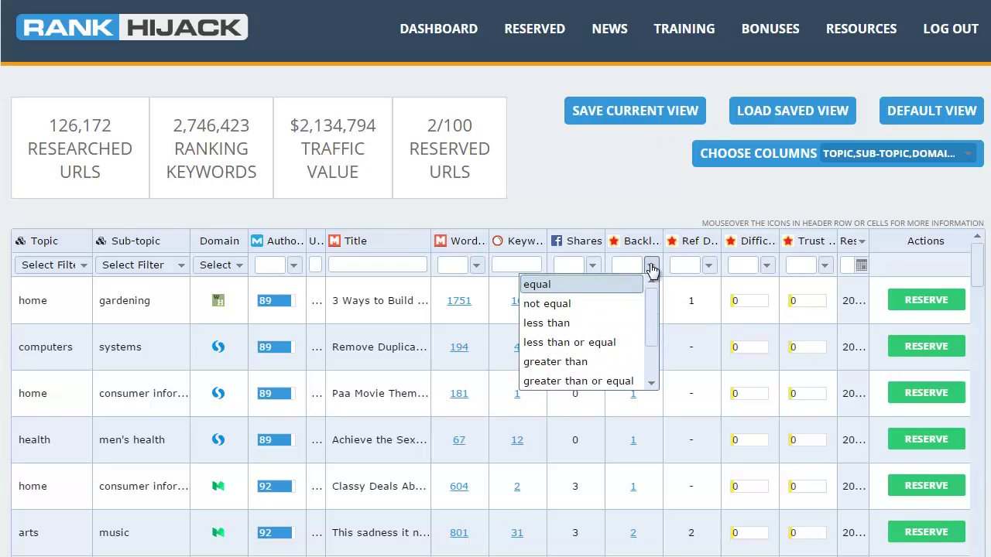
click(563, 322)
click(626, 265)
text(5)
key(Return)
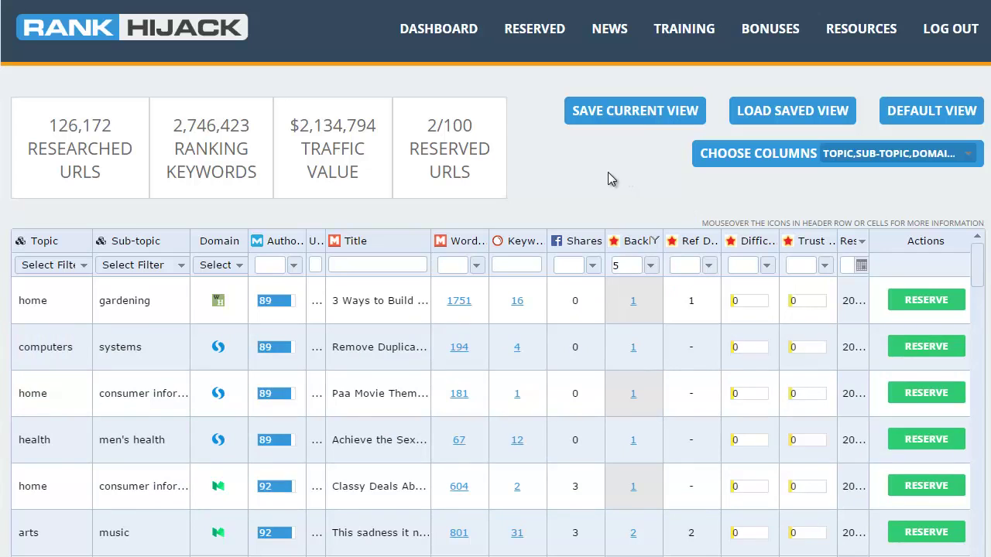
- Sort the table by Keywords in descending order and filter the Topic column to health only
click(518, 246)
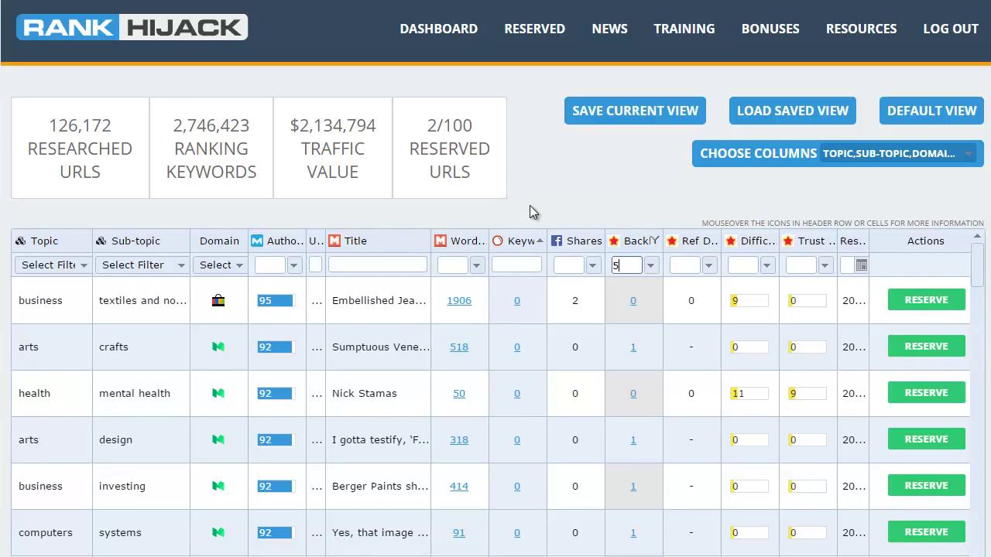
click(523, 241)
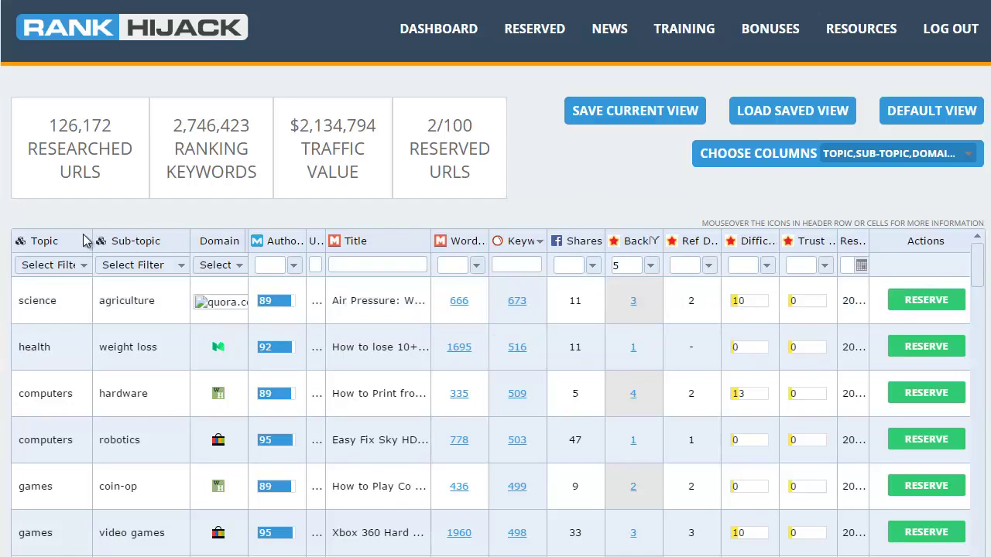
click(85, 266)
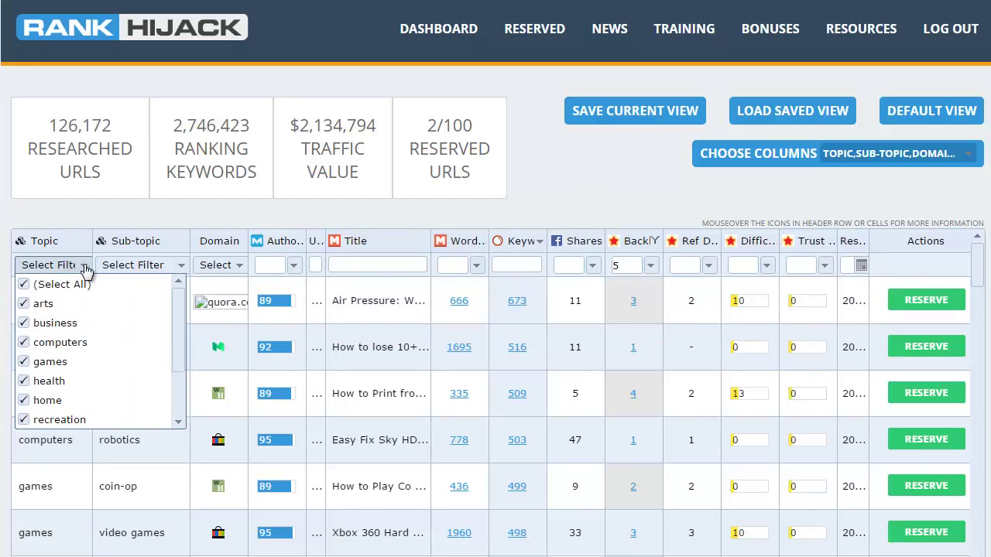
click(24, 286)
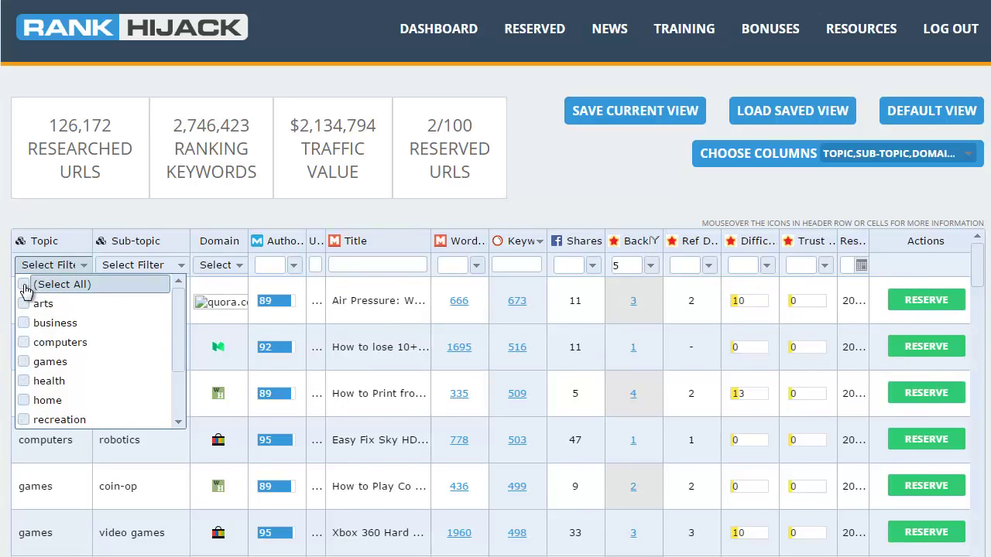
click(24, 381)
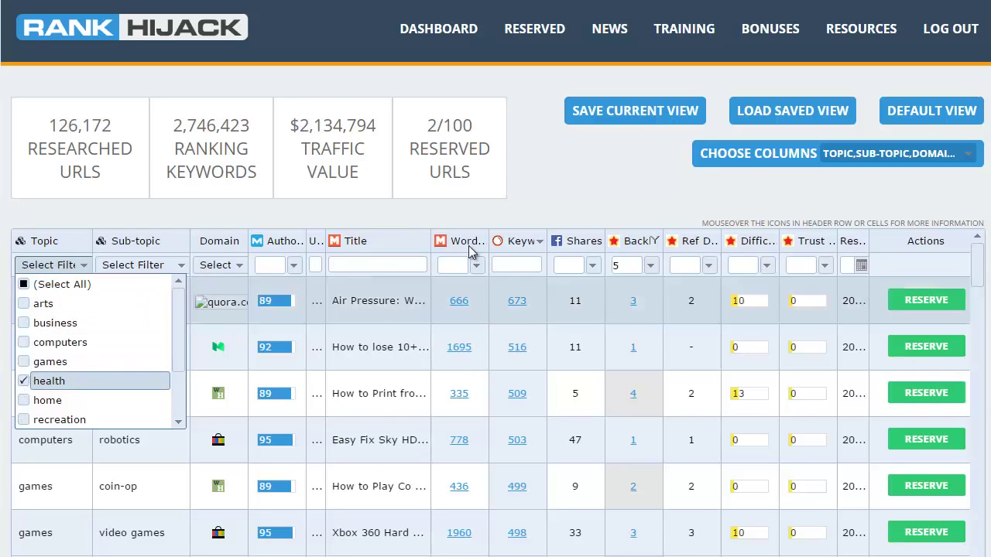
click(624, 193)
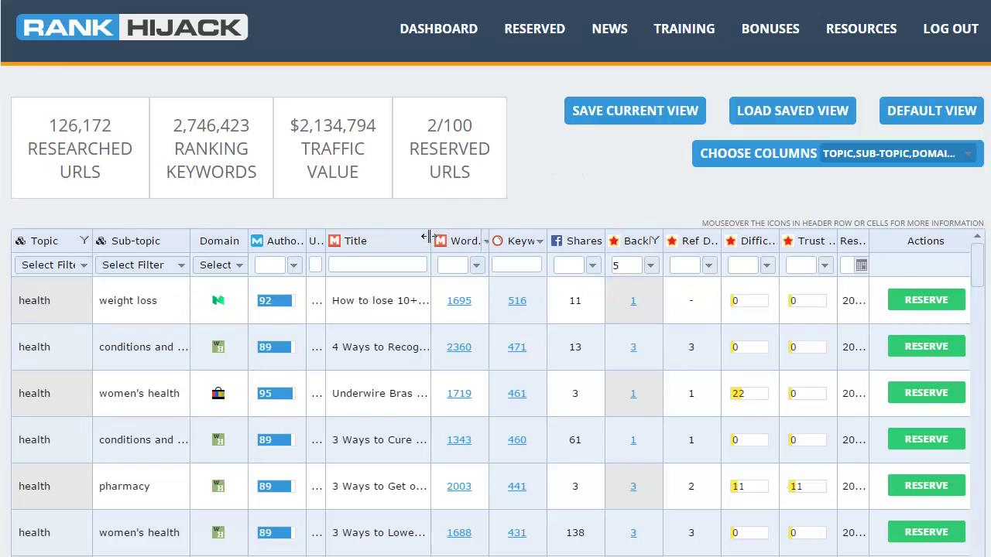
- Widen the Title column so longer titles are readable and review the filtered health articles
drag(433, 241, 517, 231)
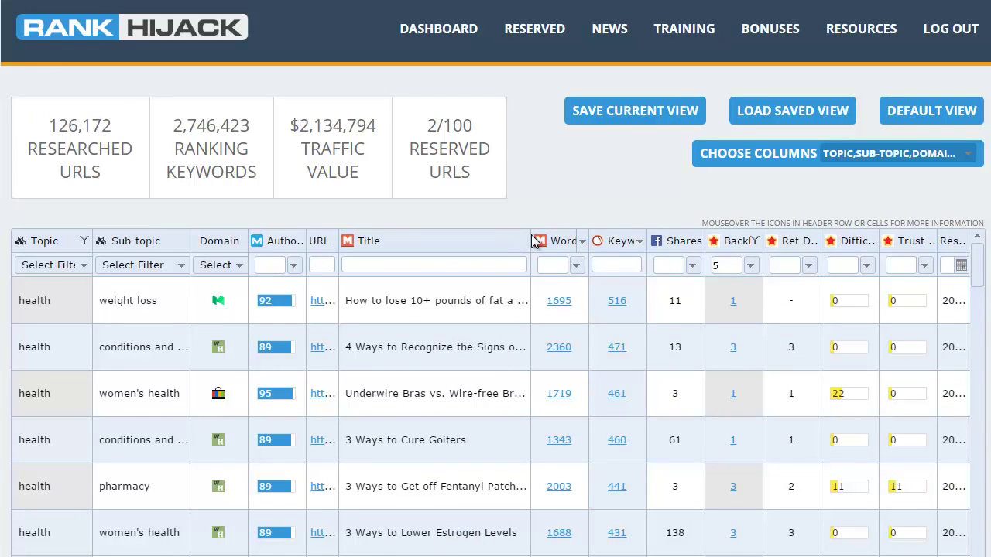
drag(531, 240, 582, 233)
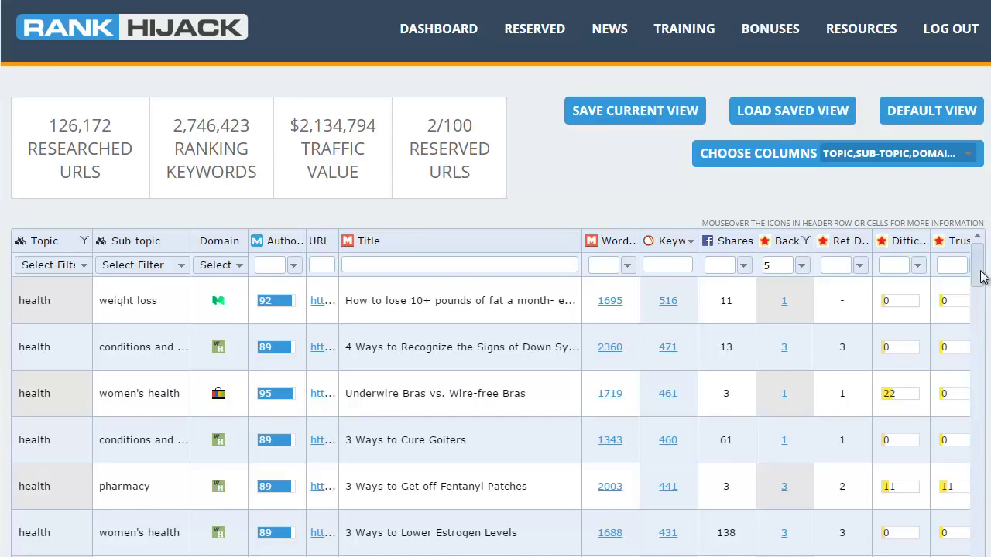
scroll(979, 280, down, 3)
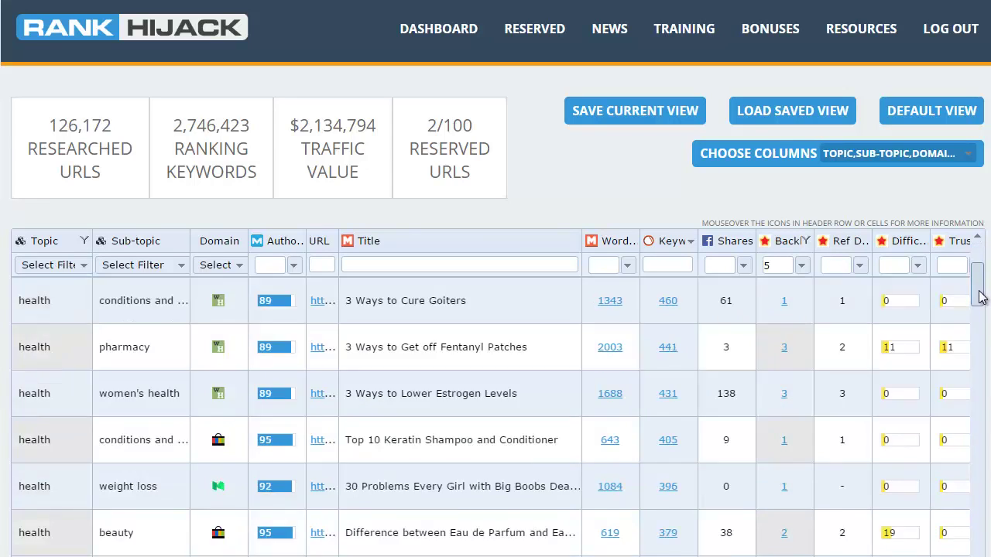
drag(980, 305, 979, 465)
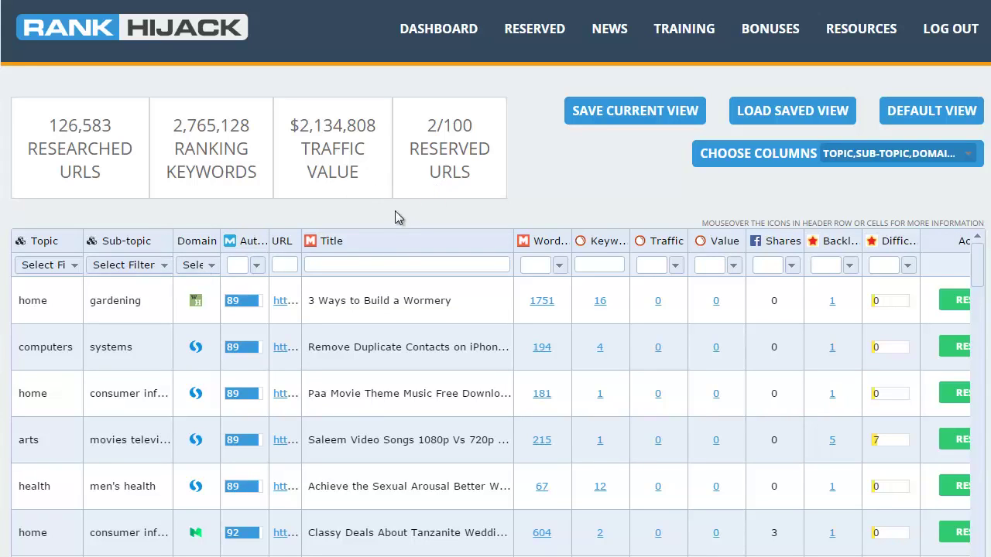
- Filter the Title column by "dog" and browse the matching articles
click(374, 265)
click(407, 267)
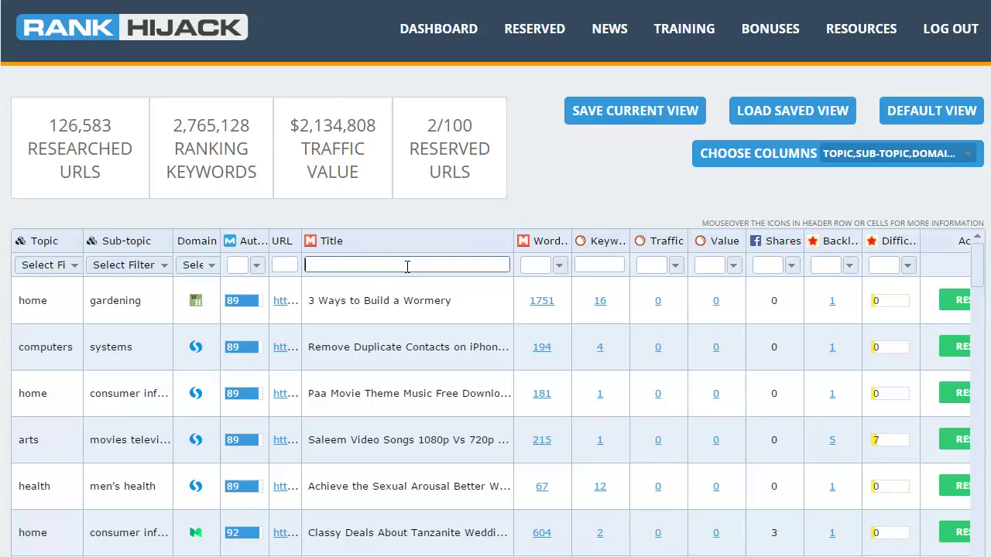
text(dog)
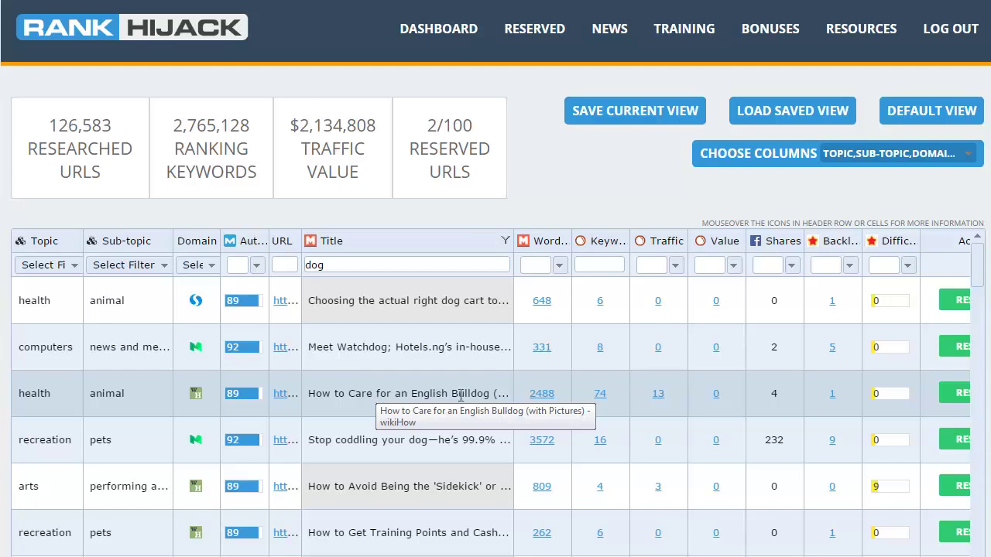
drag(979, 275, 986, 538)
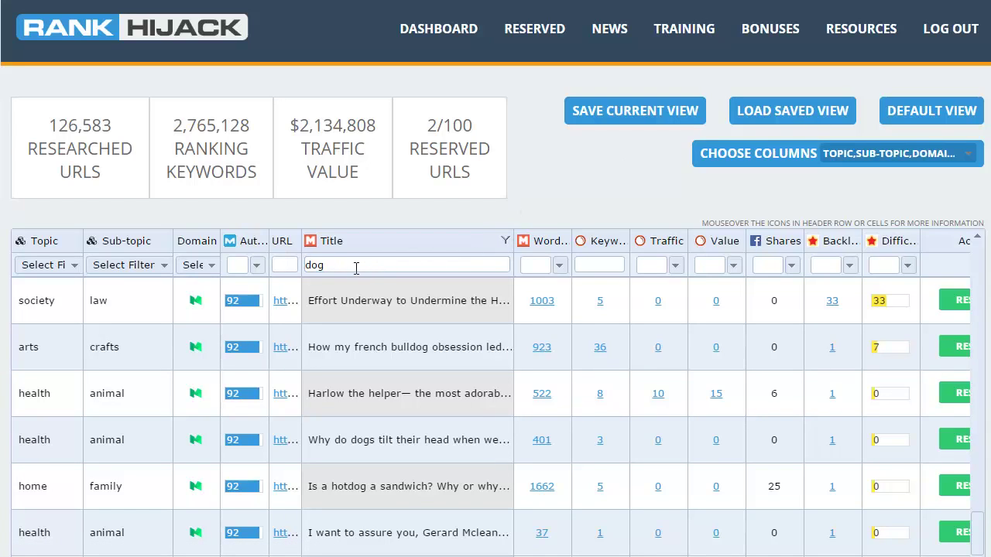
- Replace the Title filter with "guitar" and look through the matching articles
drag(354, 265, 302, 265)
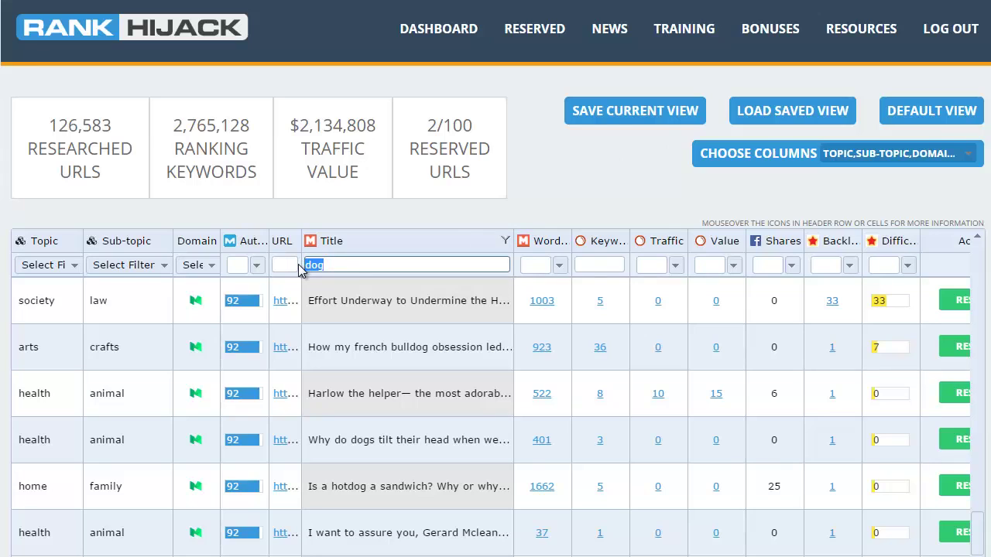
text(guite)
text(r)
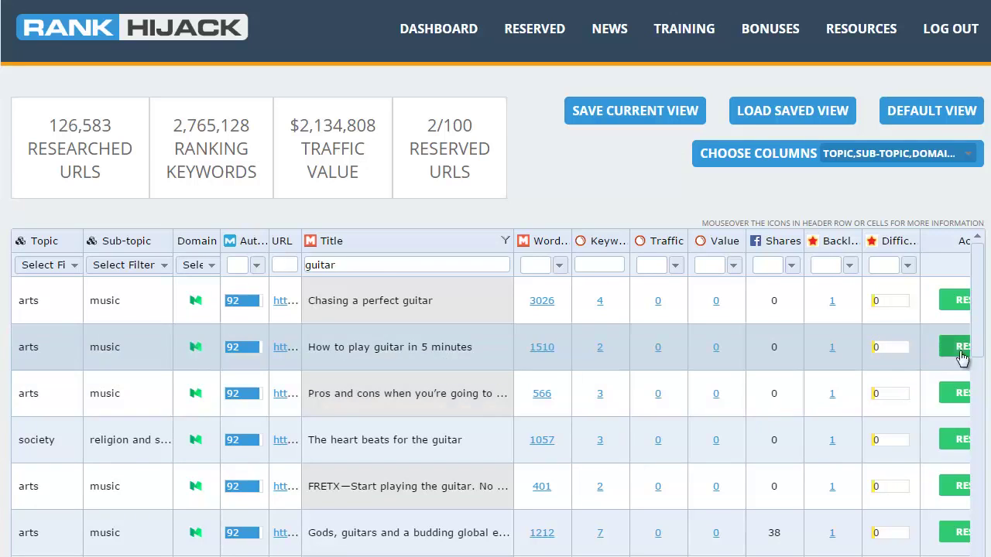
drag(977, 343, 986, 508)
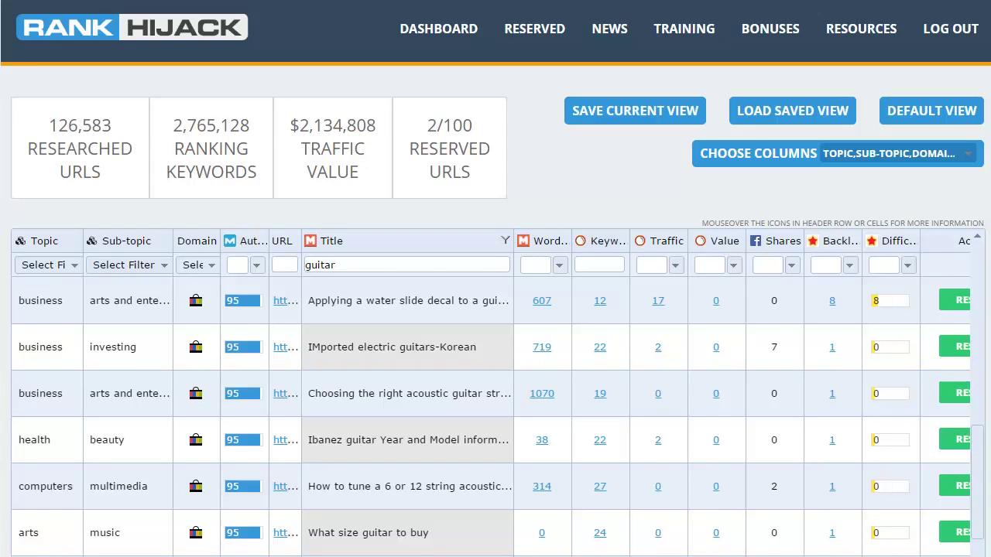
- Change the Title filter to "camera" and review the matching articles and their metrics
drag(345, 264, 261, 268)
text(camera)
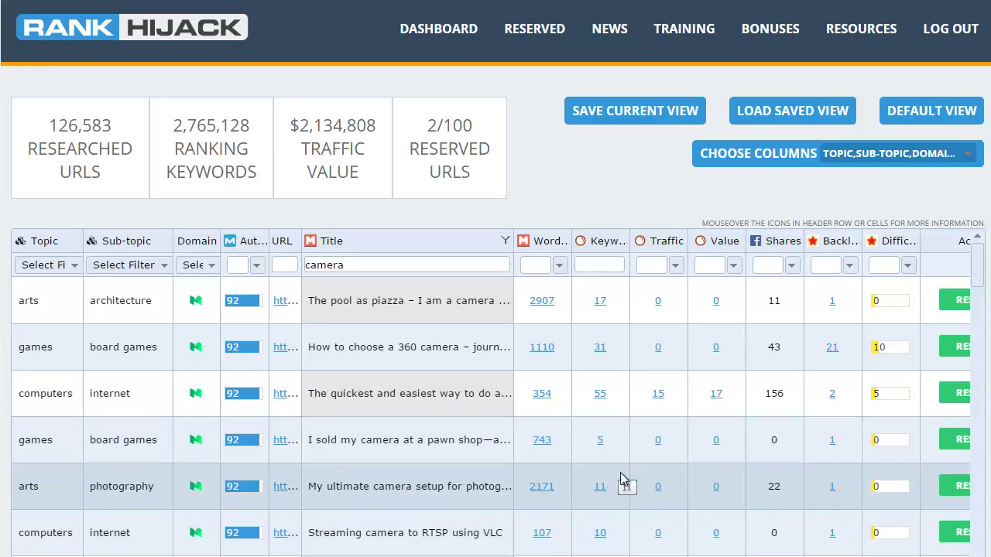
drag(979, 281, 985, 546)
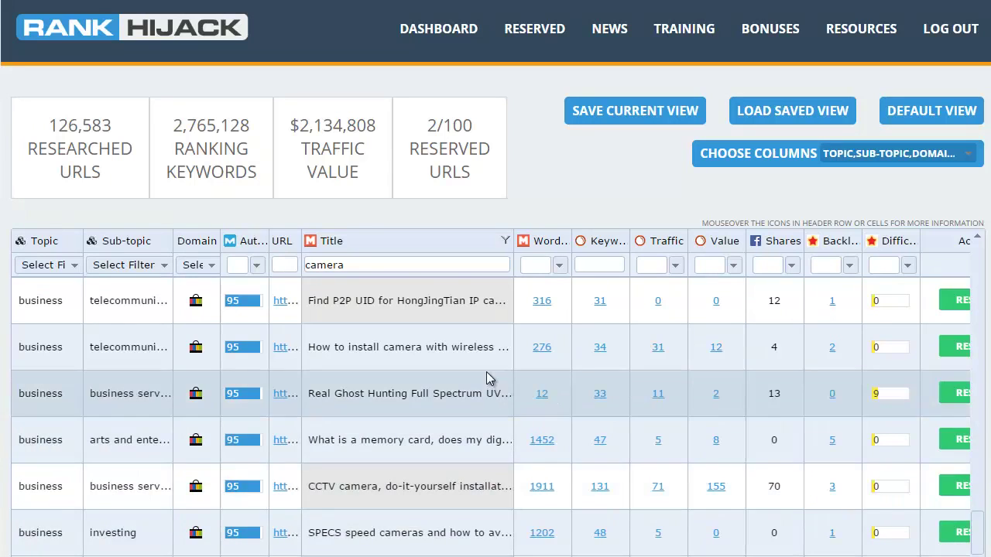
drag(979, 525, 979, 255)
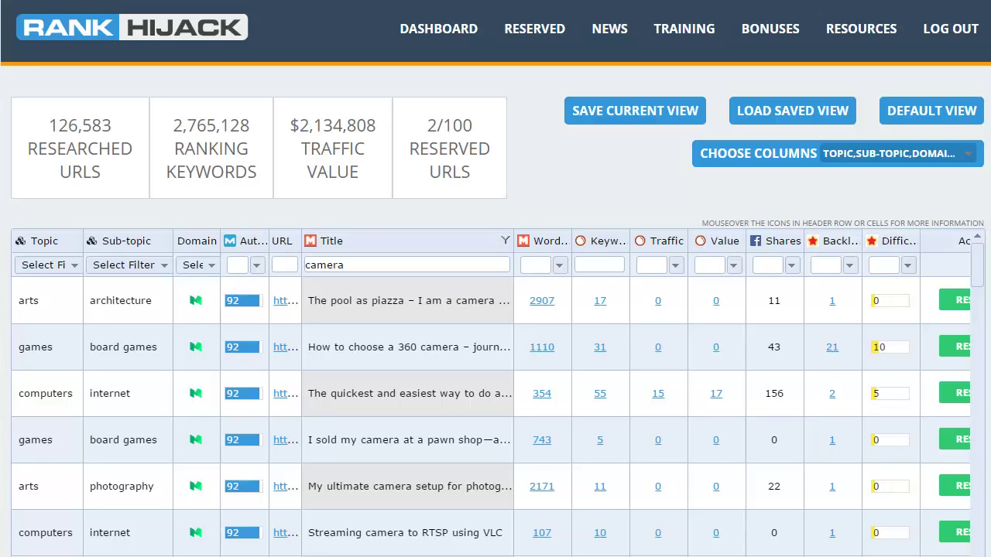
- Reserve the computers/internet article titled "The quickest and easiest way to do a..." in the camera results
scroll(972, 433, down, 1)
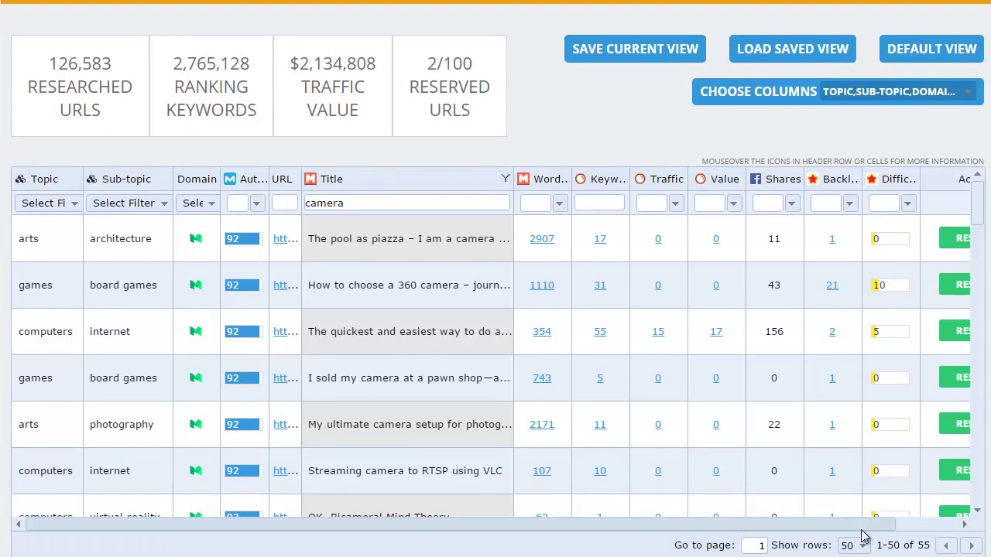
scroll(863, 534, right, 1)
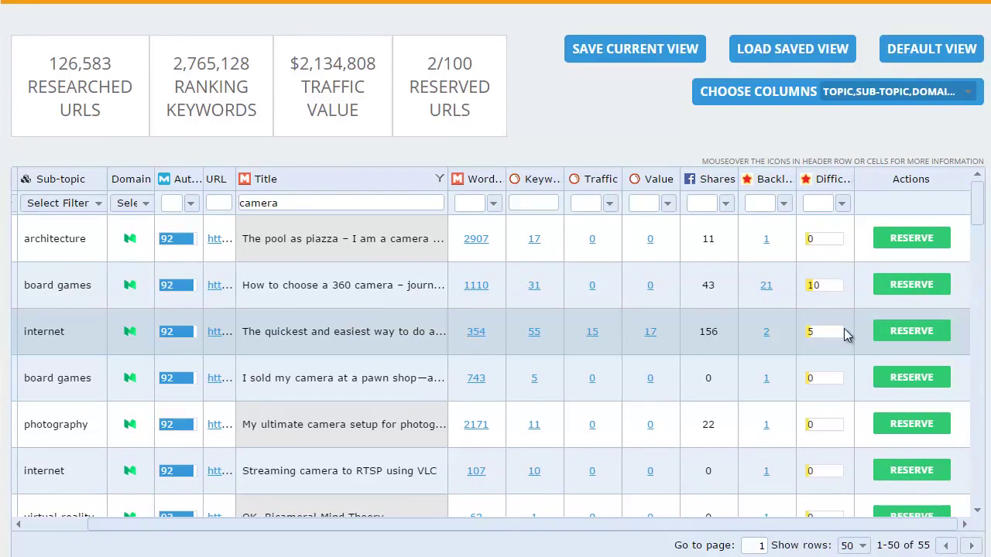
click(923, 341)
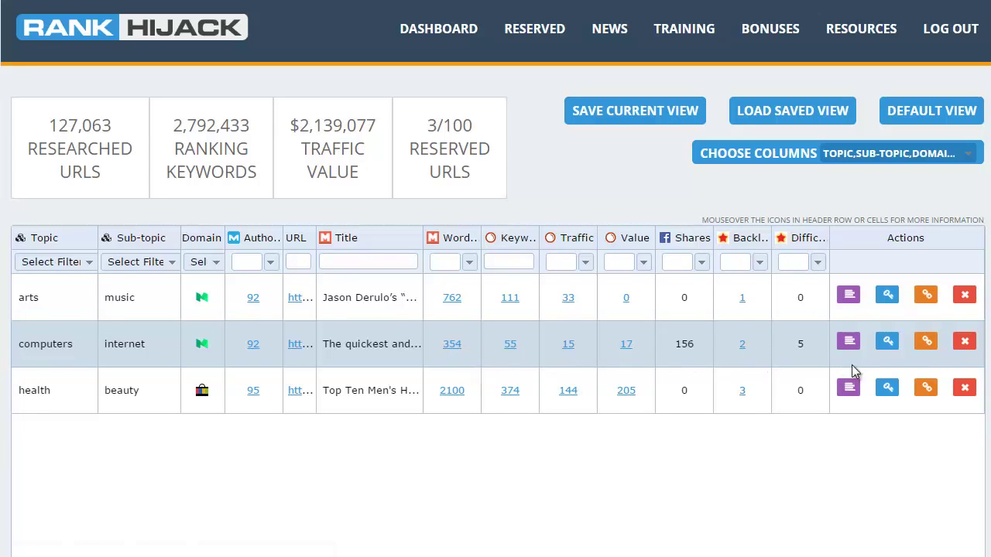
- Download the keyword list for the reserved computers/internet article and look through it in the text file
click(888, 342)
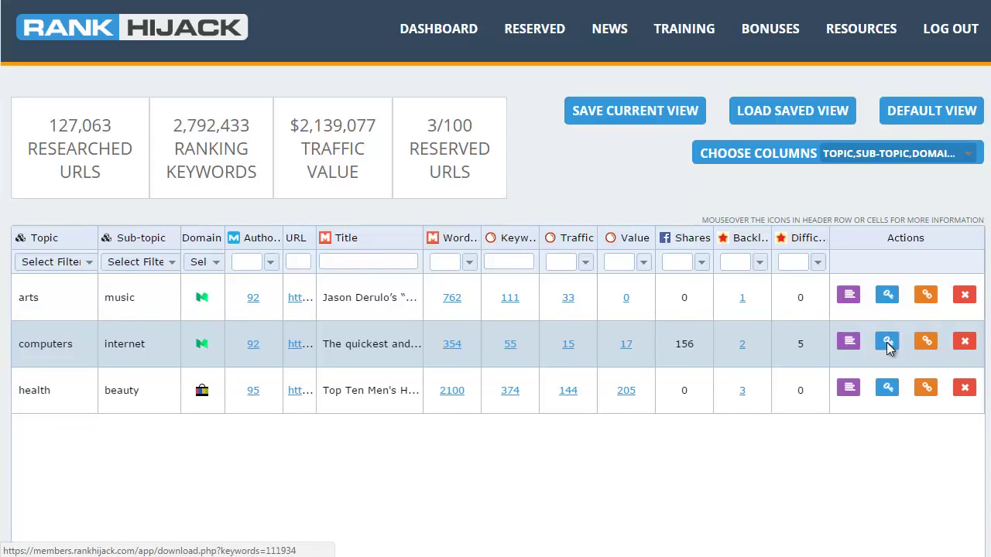
click(159, 543)
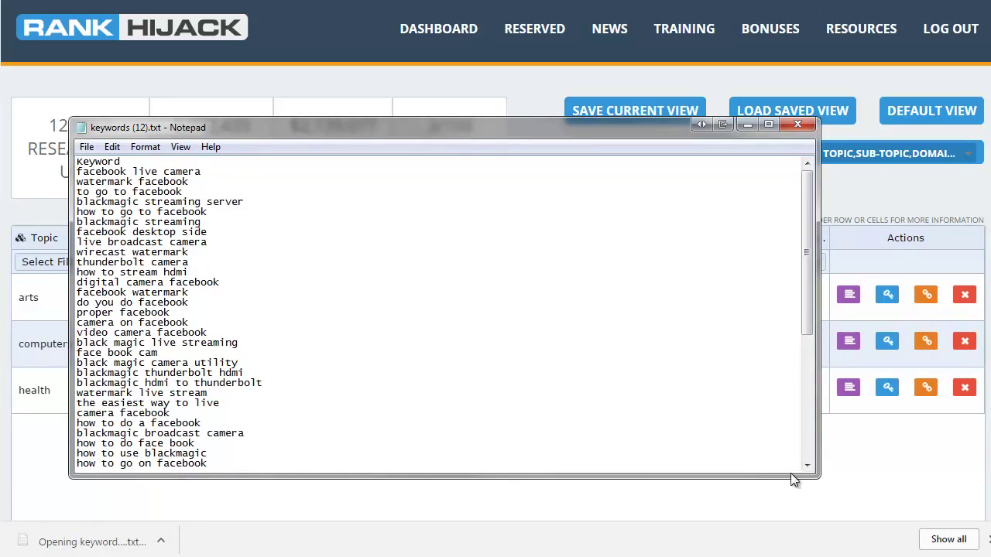
drag(802, 244, 809, 157)
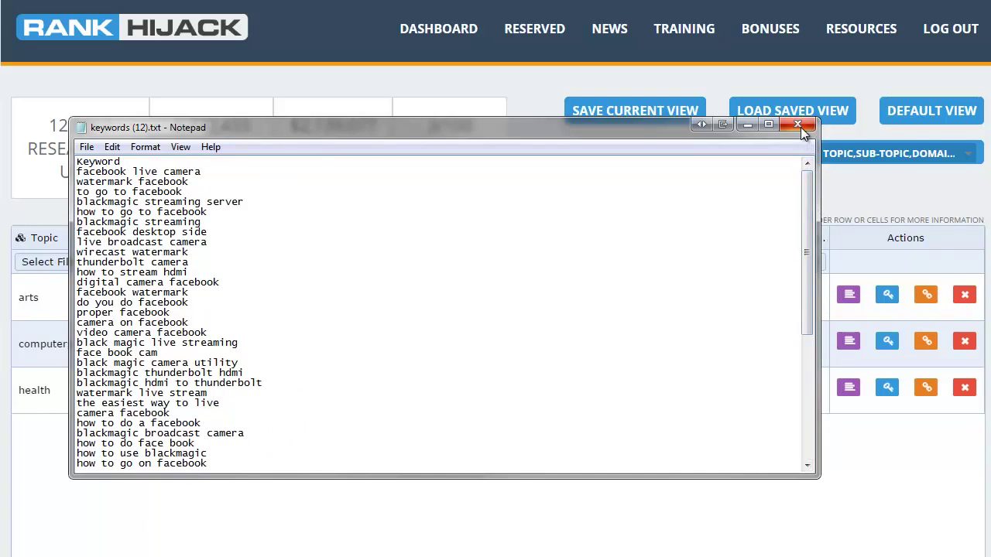
click(799, 127)
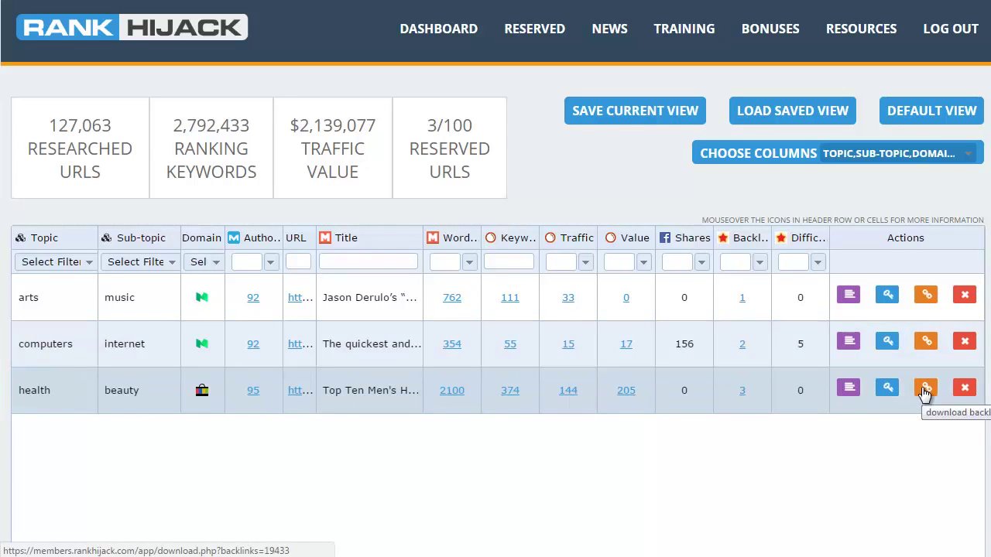
- Download the reserved health/beauty article's backlinks and review the file with each URL on its own line, discarding the line-break edit
click(925, 389)
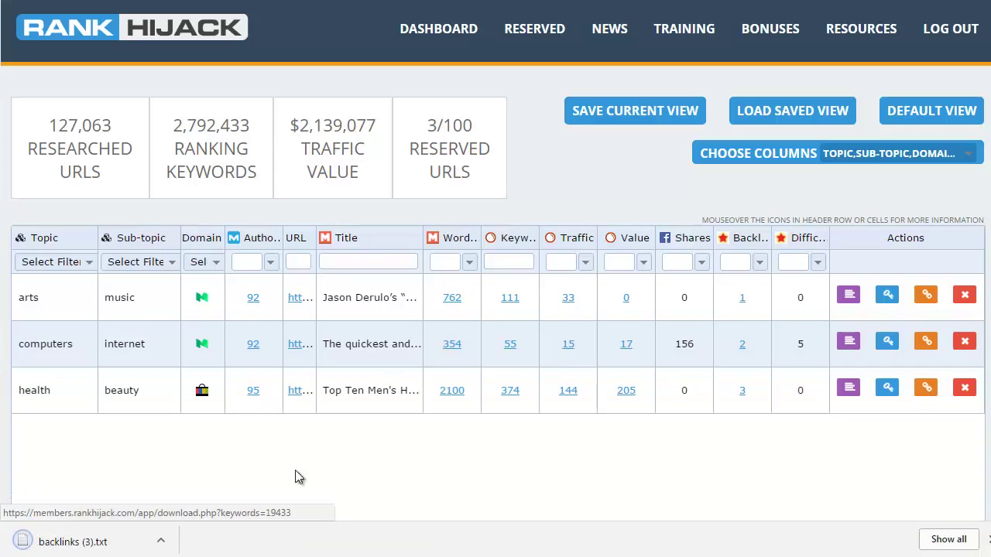
click(154, 540)
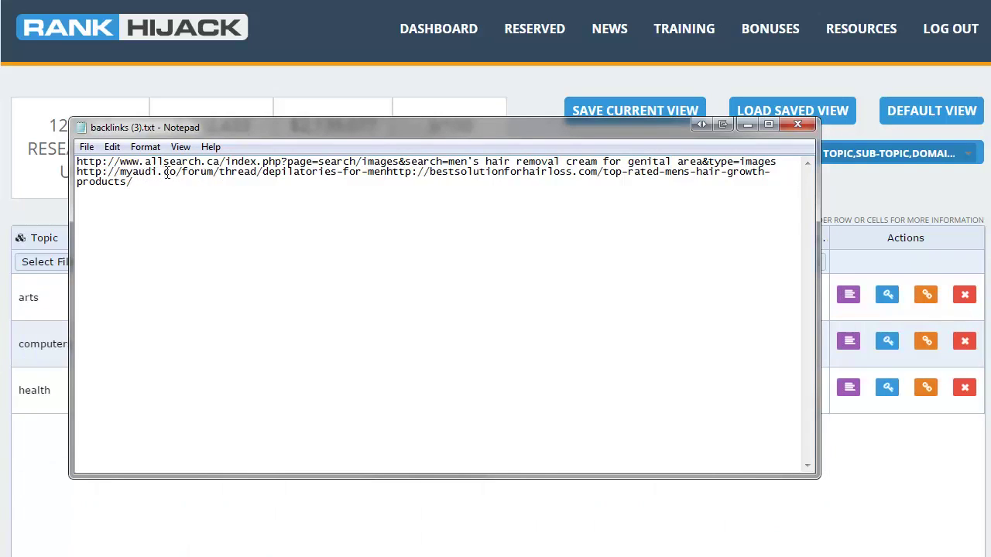
click(387, 176)
key(Return)
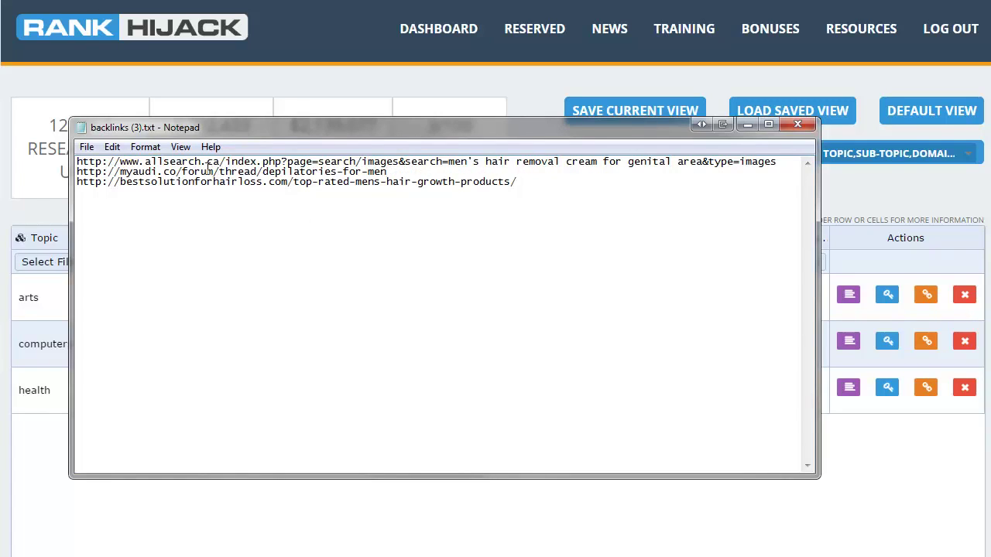
click(786, 128)
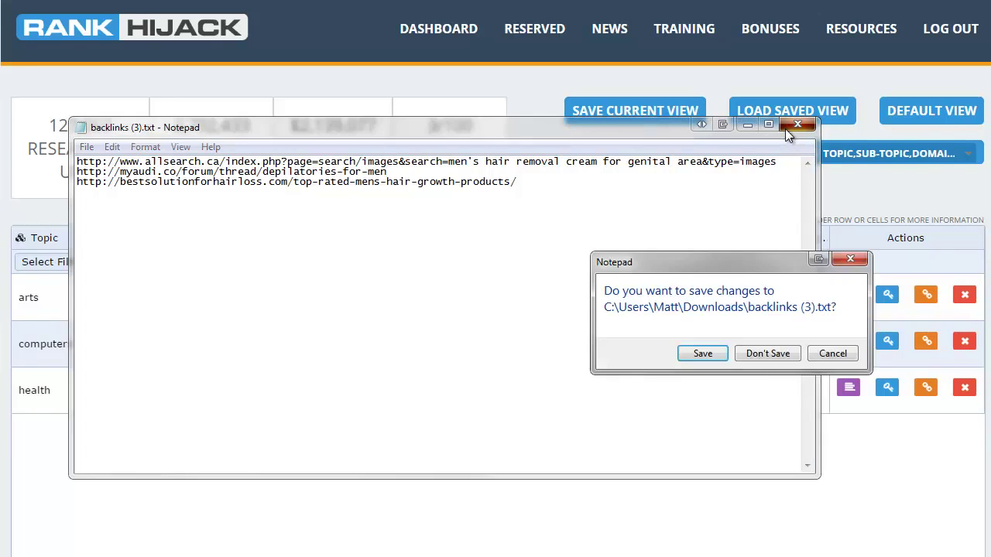
click(762, 354)
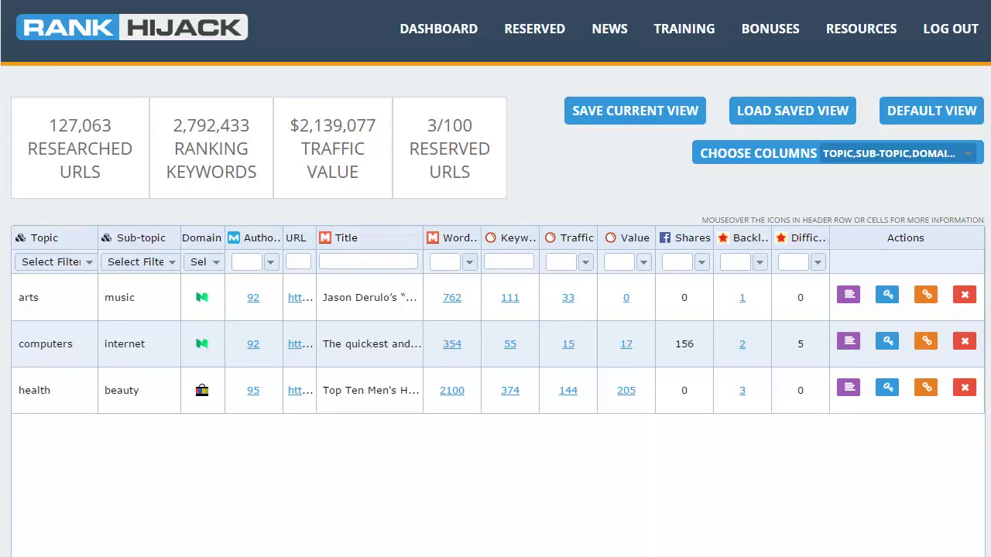